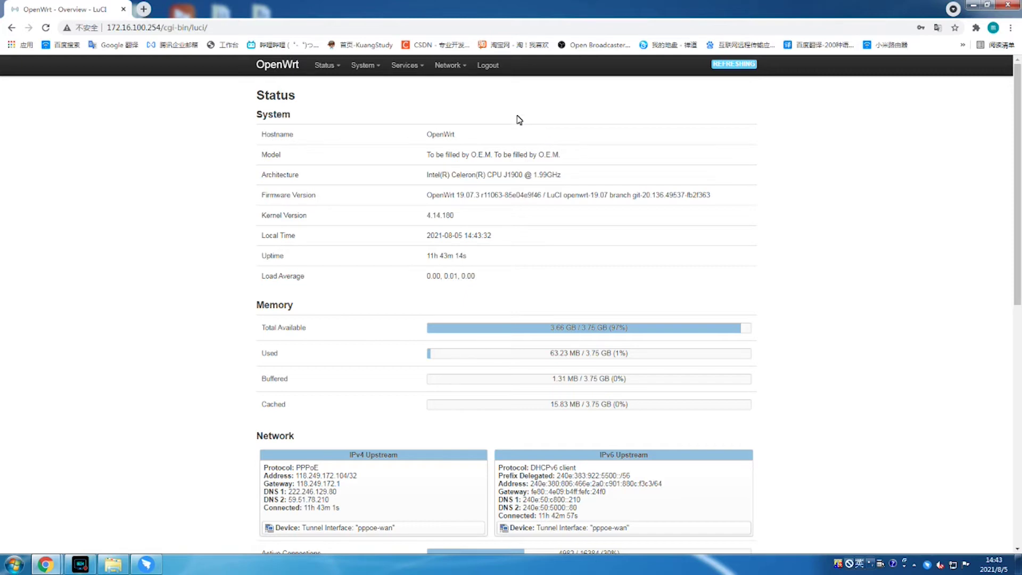
Step: Under Firewall > Port Forwards, add a rule named SRT with protocol TCP and UDP
mouse_move(450, 65)
left_click(463, 156)
left_click(337, 95)
scroll(1001, 180, "down", 10)
left_click(277, 477)
left_click(431, 145)
type("SRT")
left_click(455, 169)
left_click(591, 173)
Step: Set the SRT rule's external port to 56335
left_click(416, 222)
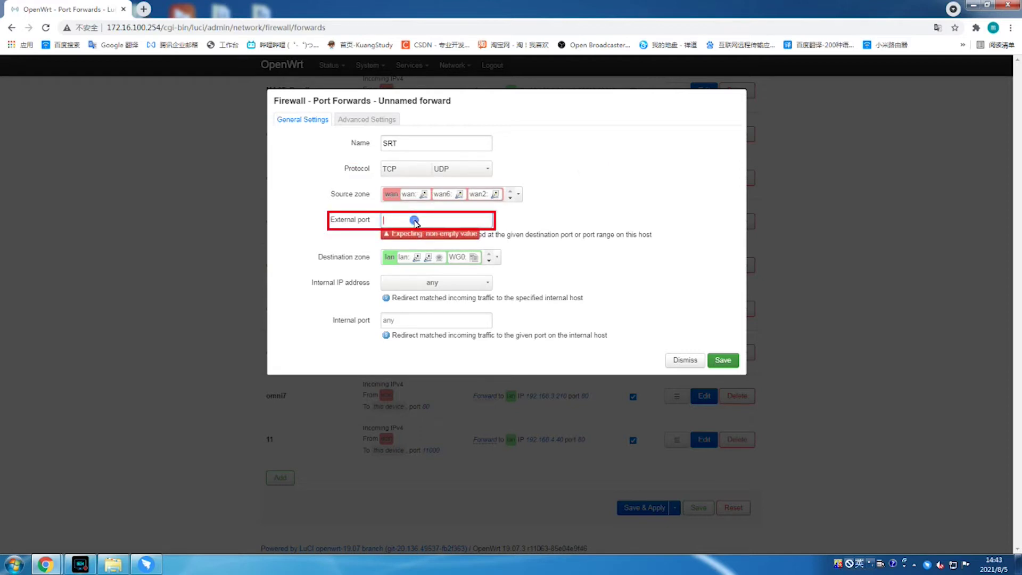
type("56335")
left_click(423, 327)
Step: Set the internal IP address to the custom address 192.168.4.45
left_click(467, 286)
type("13")
type("45")
left_click(519, 319)
left_click(455, 288)
left_click(423, 341)
key("Return")
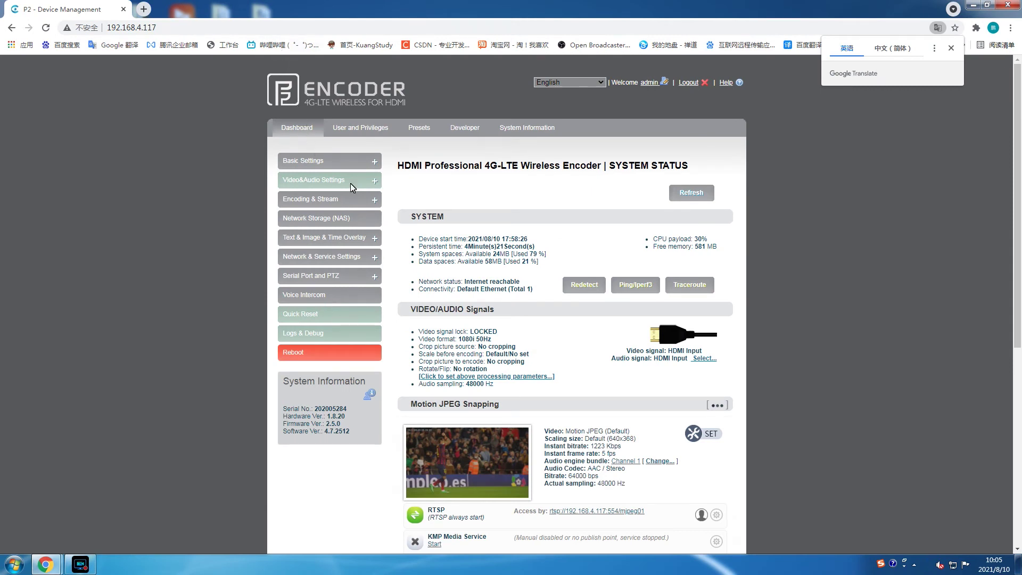
Step: Add an SRT-TS pushing service under H.264 Main Stream and open its parameters page
scroll(447, 269, "down", 2)
scroll(447, 272, "down", 1)
scroll(447, 272, "down", 2)
mouse_move(448, 322)
scroll(448, 320, "down", 2)
scroll(487, 366, "down", 1)
left_click(417, 438)
left_click(552, 254)
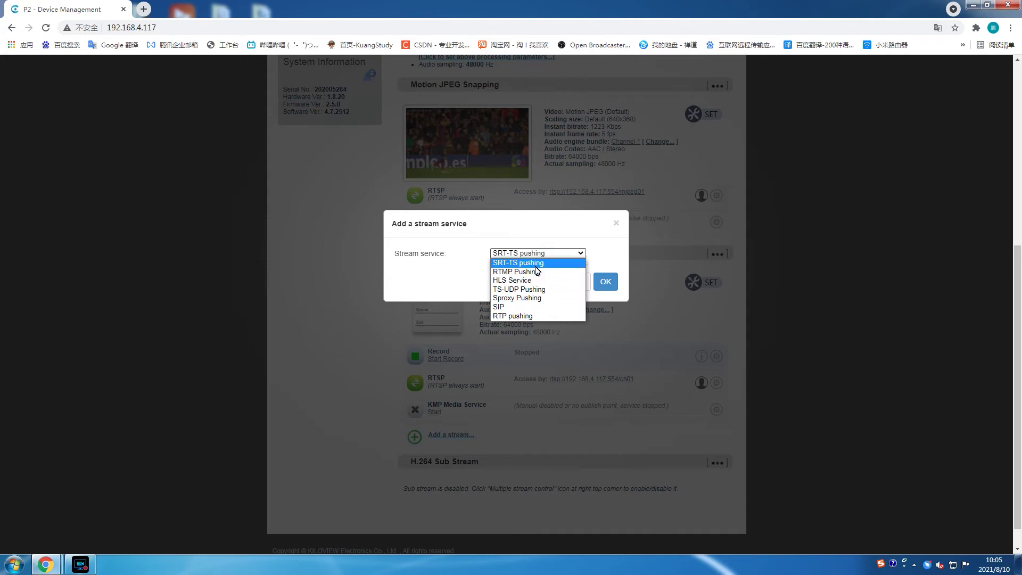
left_click(535, 263)
left_click(605, 281)
left_click(701, 440)
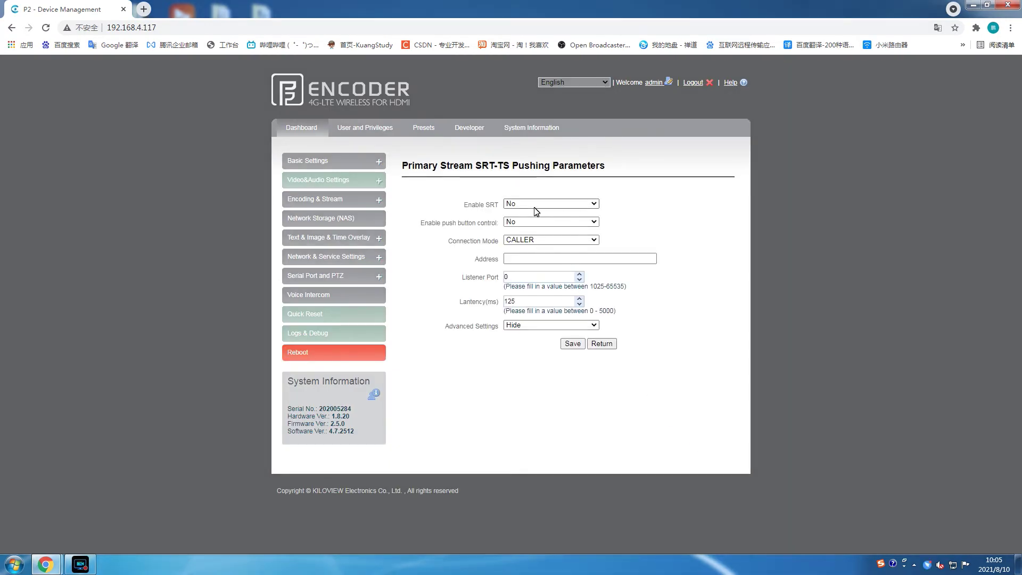
Step: Set Enable SRT to Yes and keep Connection Mode at CALLER
left_click(534, 205)
left_click(535, 222)
left_click(546, 242)
left_click(539, 248)
Step: Enter address 192.168.4.45 and listener port 56335
left_click(527, 258)
type("192.168.4.45")
key("Tab")
type("56335")
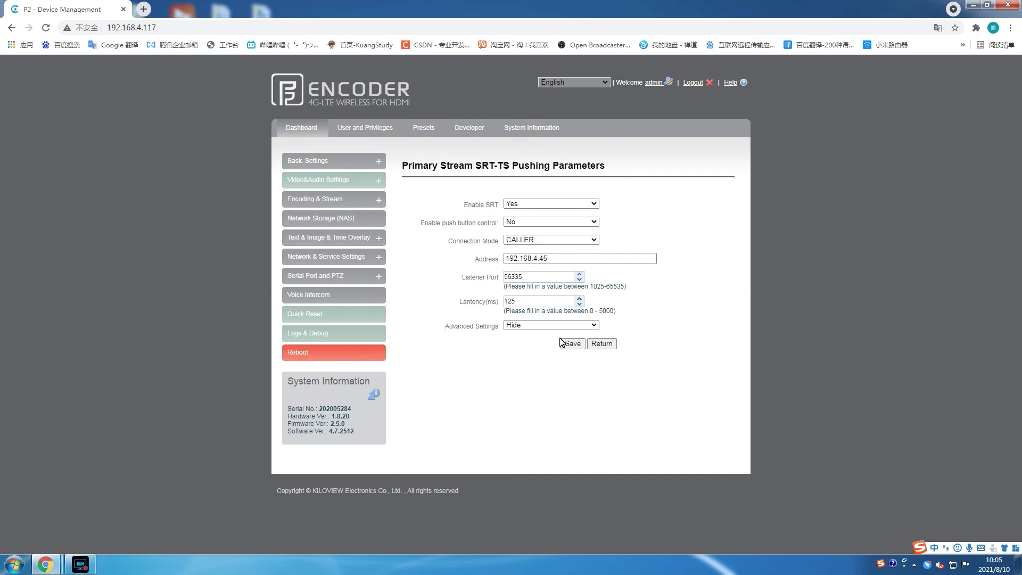
Step: Ping 114.114.114.114 from the command prompt and highlight the 27ms reply time
key("super+r")
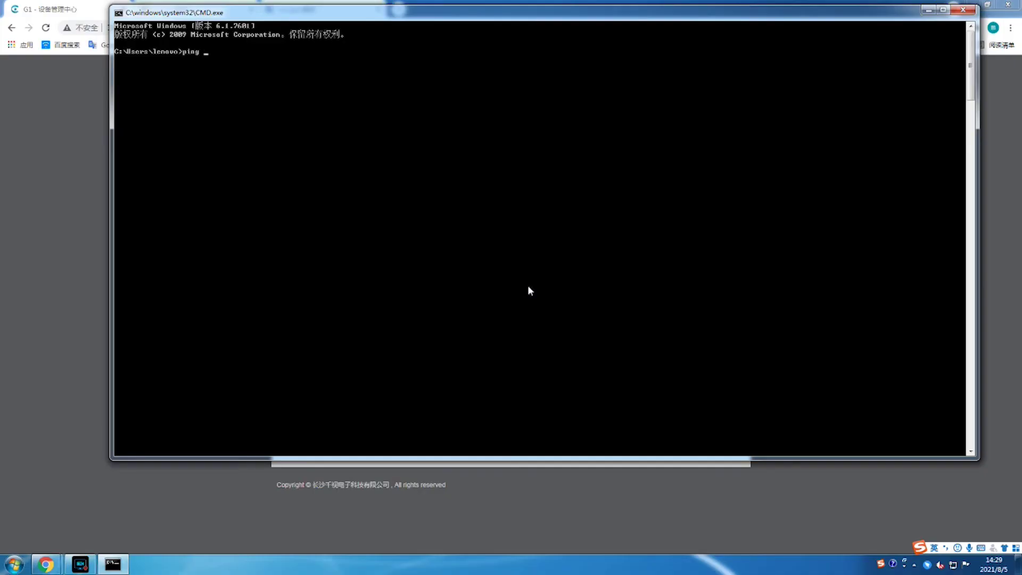
type("114.114.114.114")
key("Return")
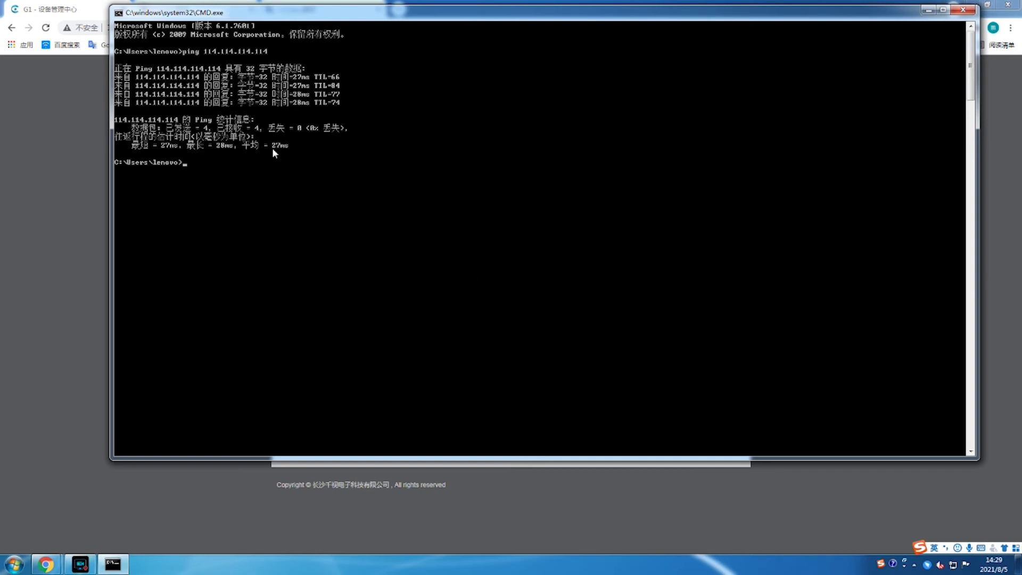
left_click(272, 145)
Step: Save the SRT-TS pushing parameters and acknowledge the success dialog
left_click(310, 156)
left_click(571, 344)
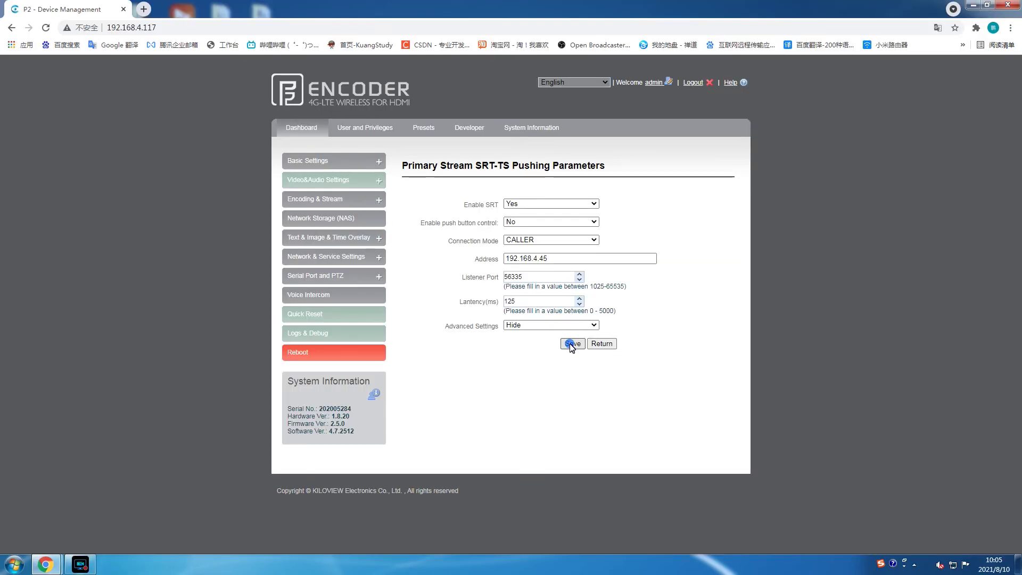
left_click(583, 278)
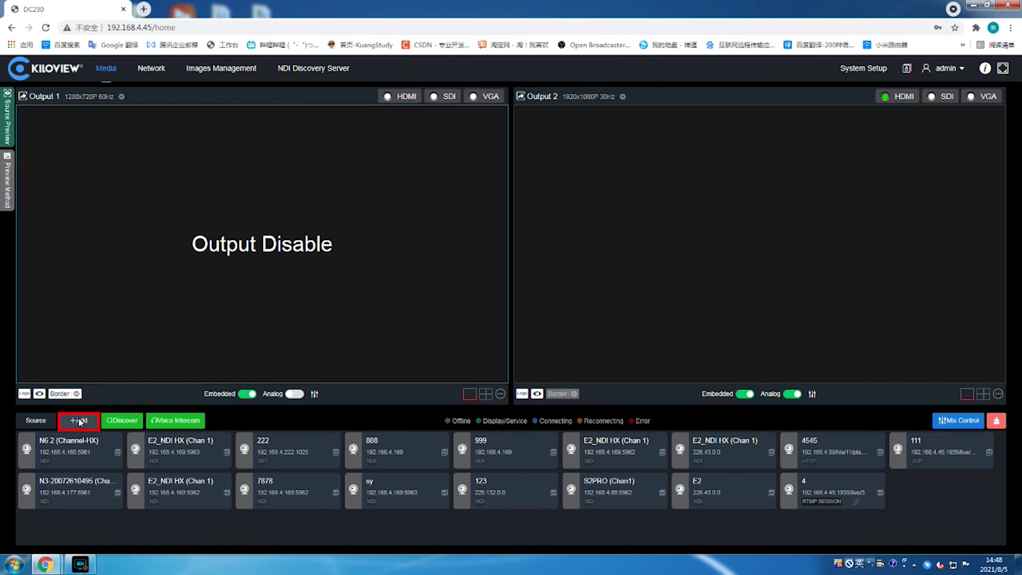
Step: Add a new SRT source in Listener mode on port 56335
left_click(78, 421)
left_click(613, 174)
left_click(516, 208)
left_click(495, 235)
left_click_drag(534, 228, 508, 232)
type("56335")
Step: Name the source SRT, keep latency at 125, and confirm it
type("SRT")
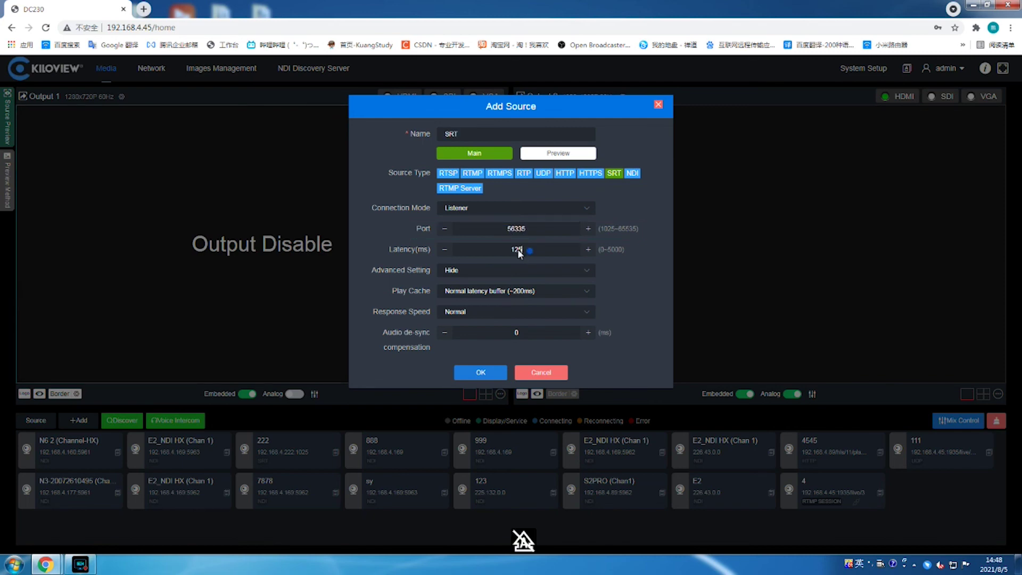
left_click_drag(506, 248, 535, 248)
left_click(535, 251)
left_click(479, 372)
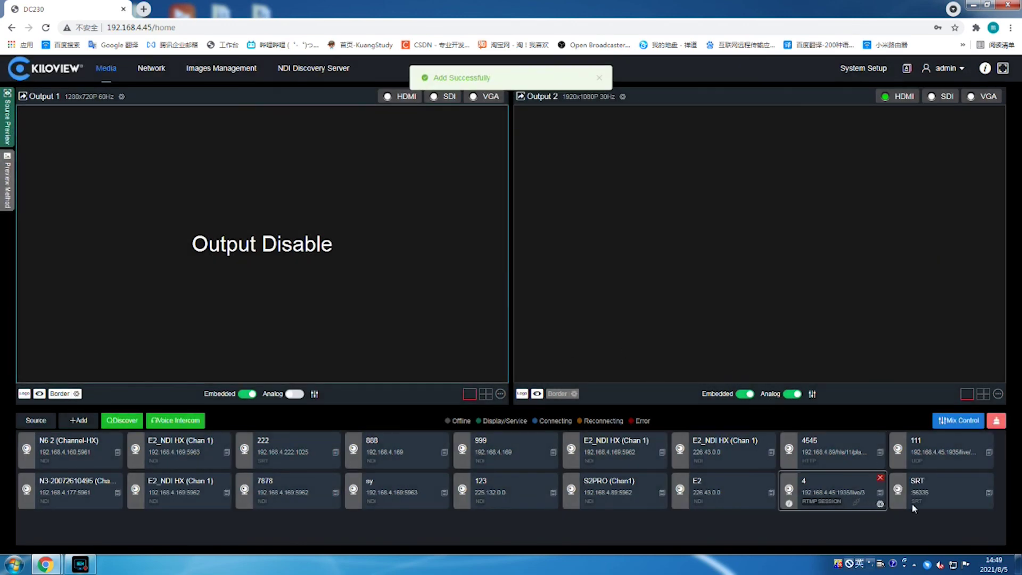